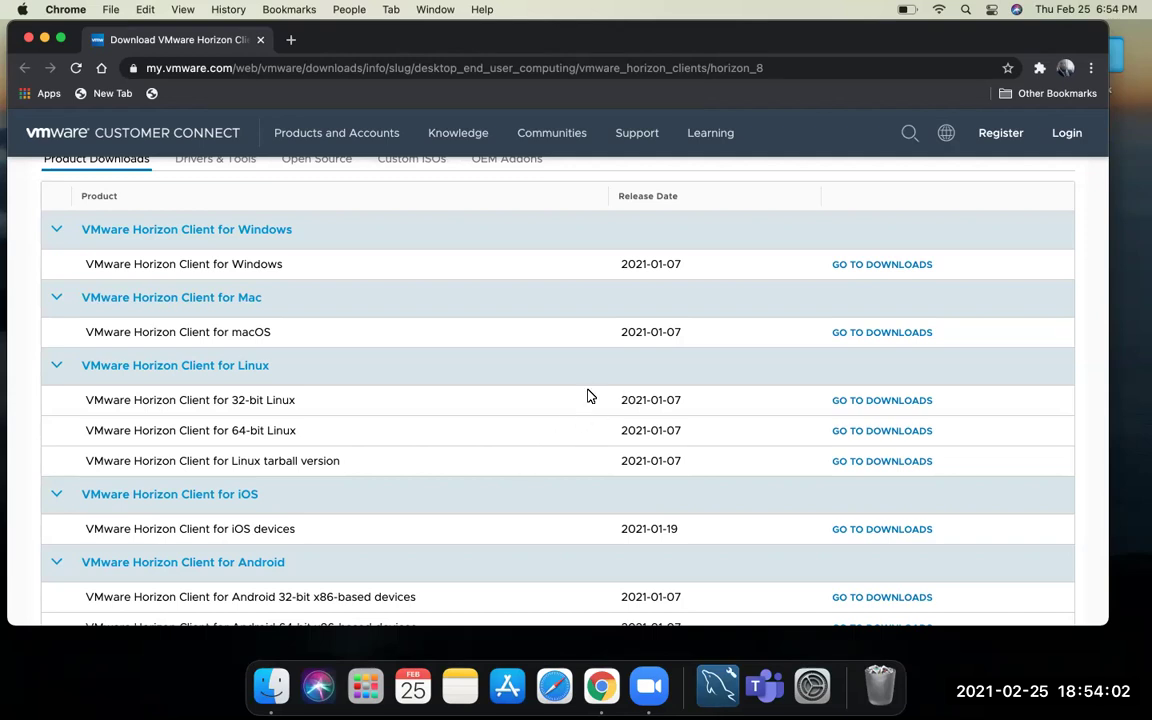
# - Scroll the Horizon Clients page to the Product Downloads table listing all platforms
pyautogui.scroll(2, 588, 331)
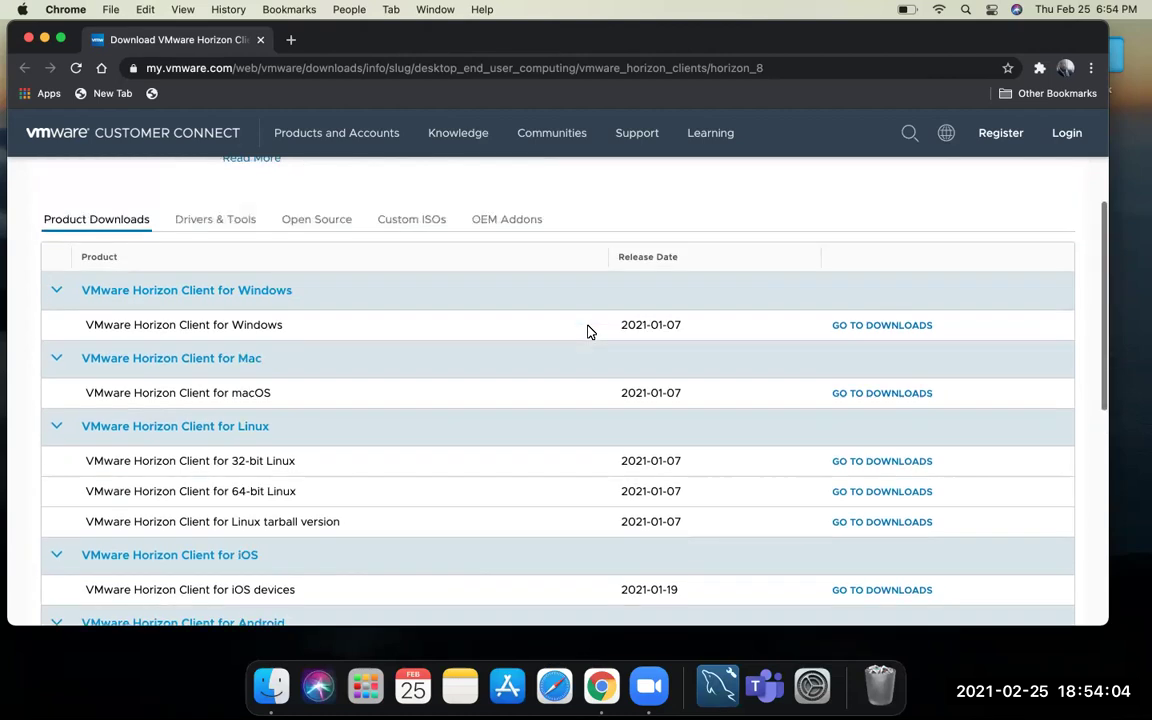
pyautogui.scroll(-2, 588, 331)
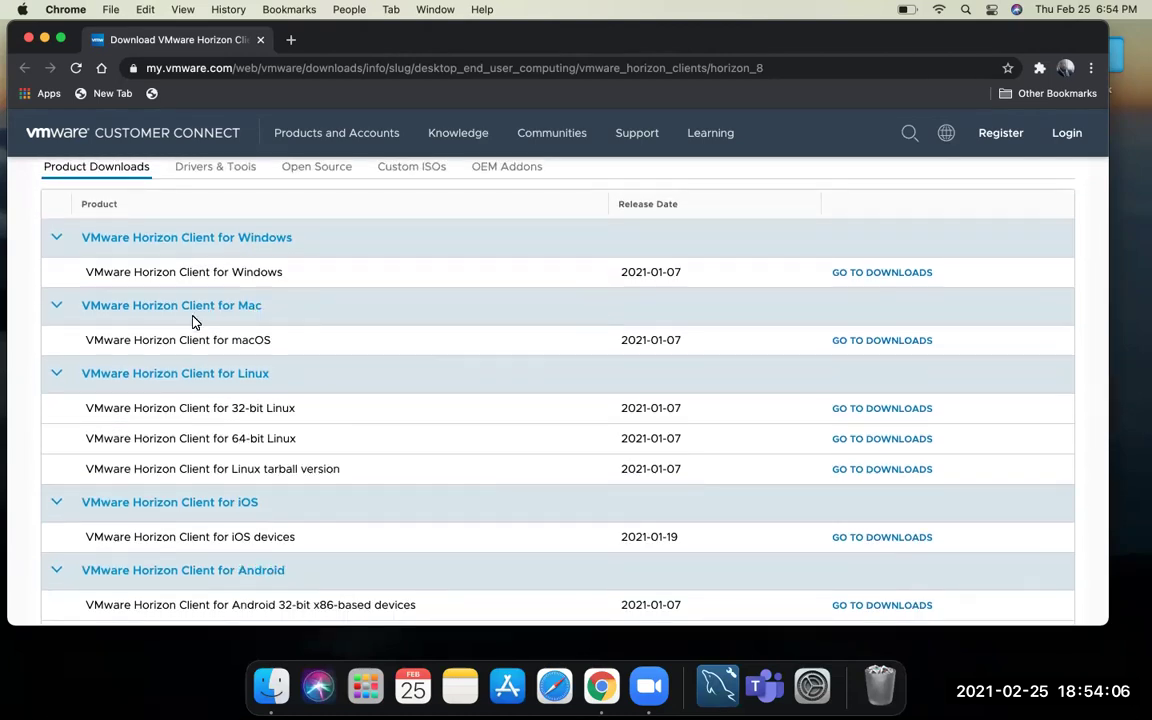
# - Download the version 2012 Horizon Client for macOS disk image and open it
pyautogui.click(883, 341)
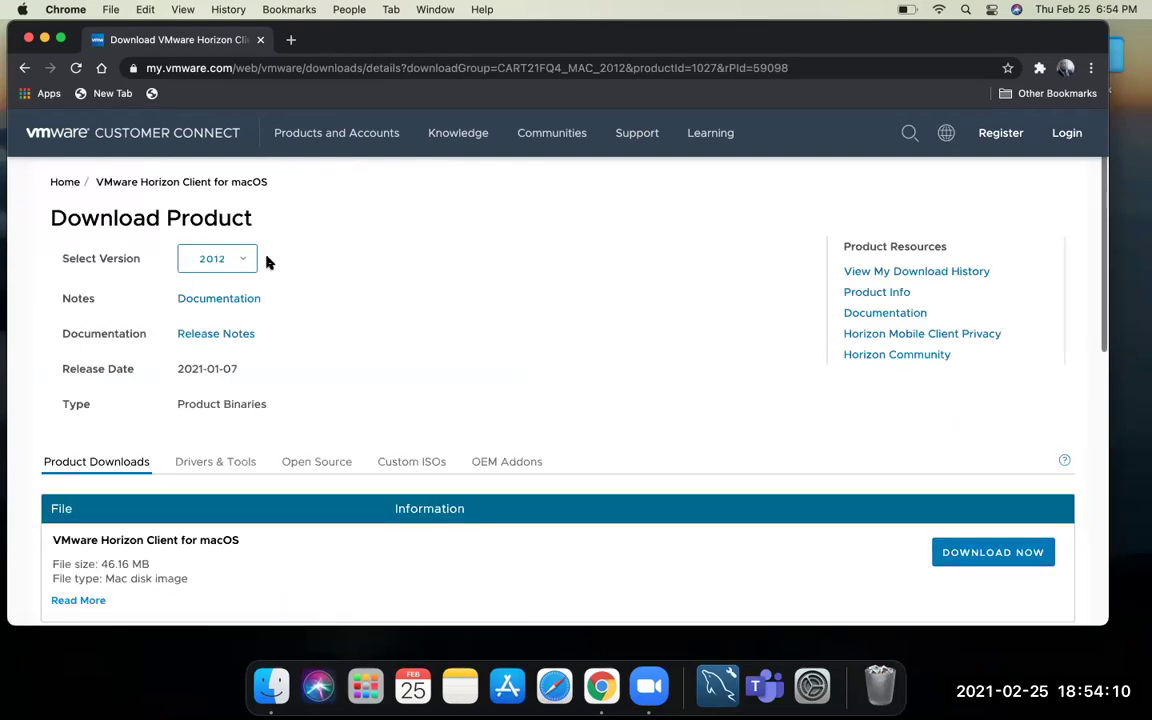
pyautogui.scroll(-1, 249, 226)
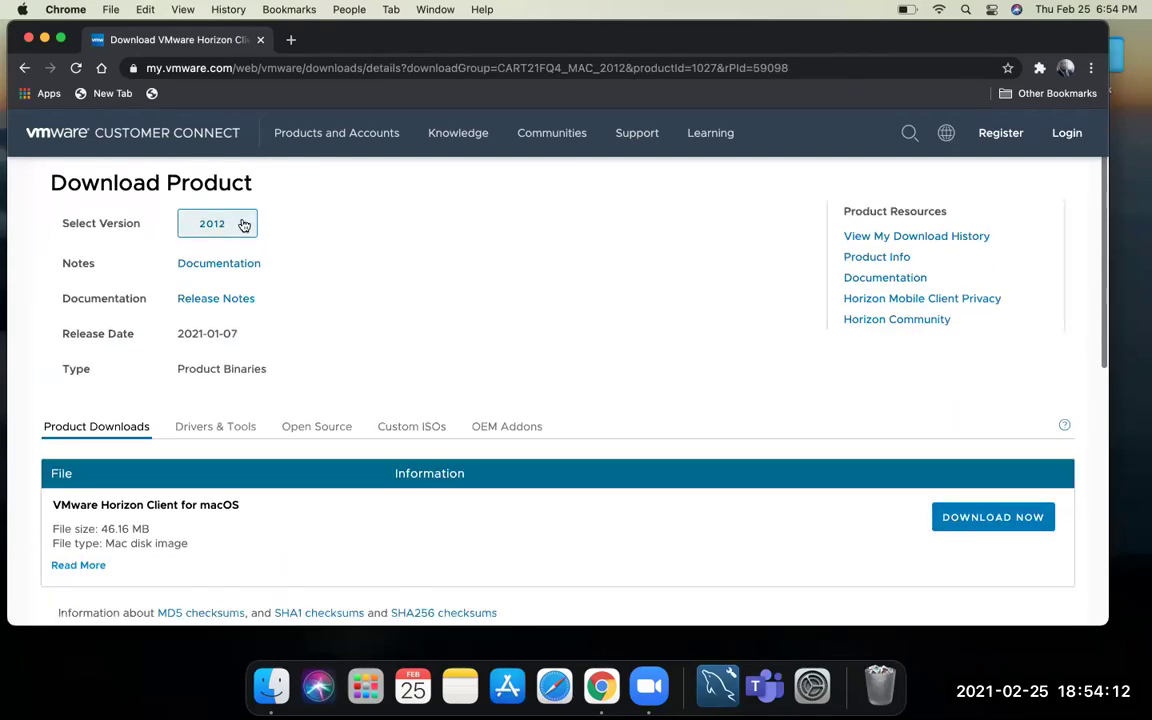
pyautogui.click(243, 225)
pyautogui.click(335, 261)
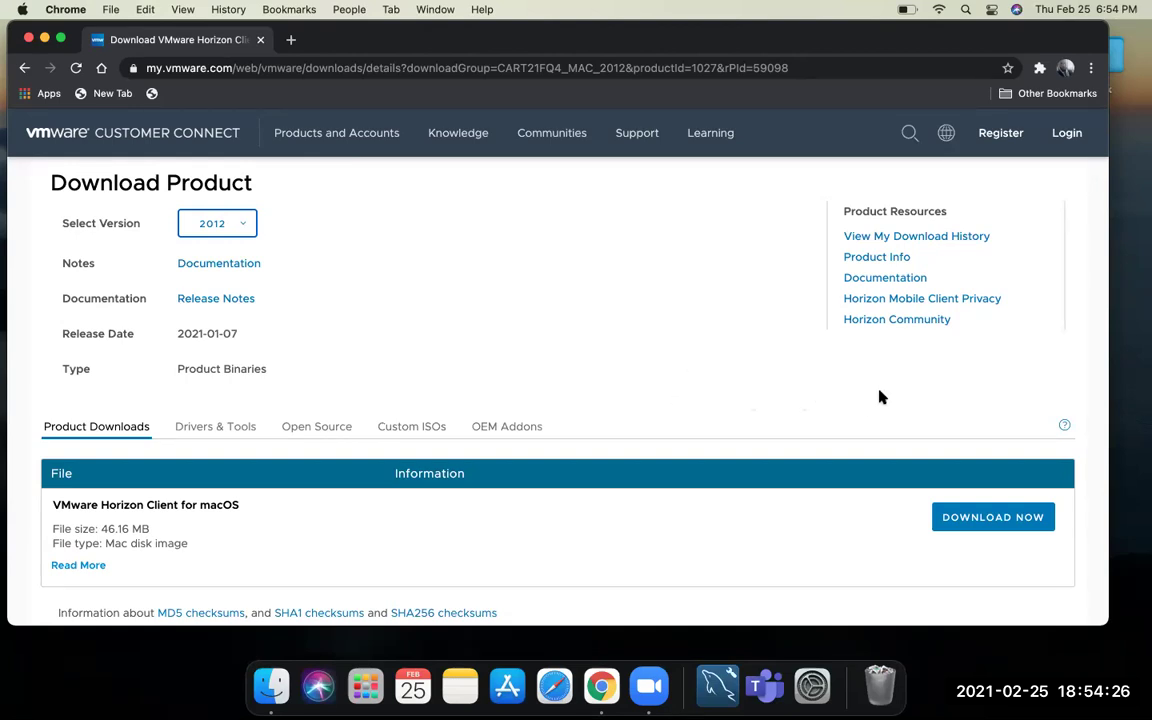
pyautogui.click(975, 518)
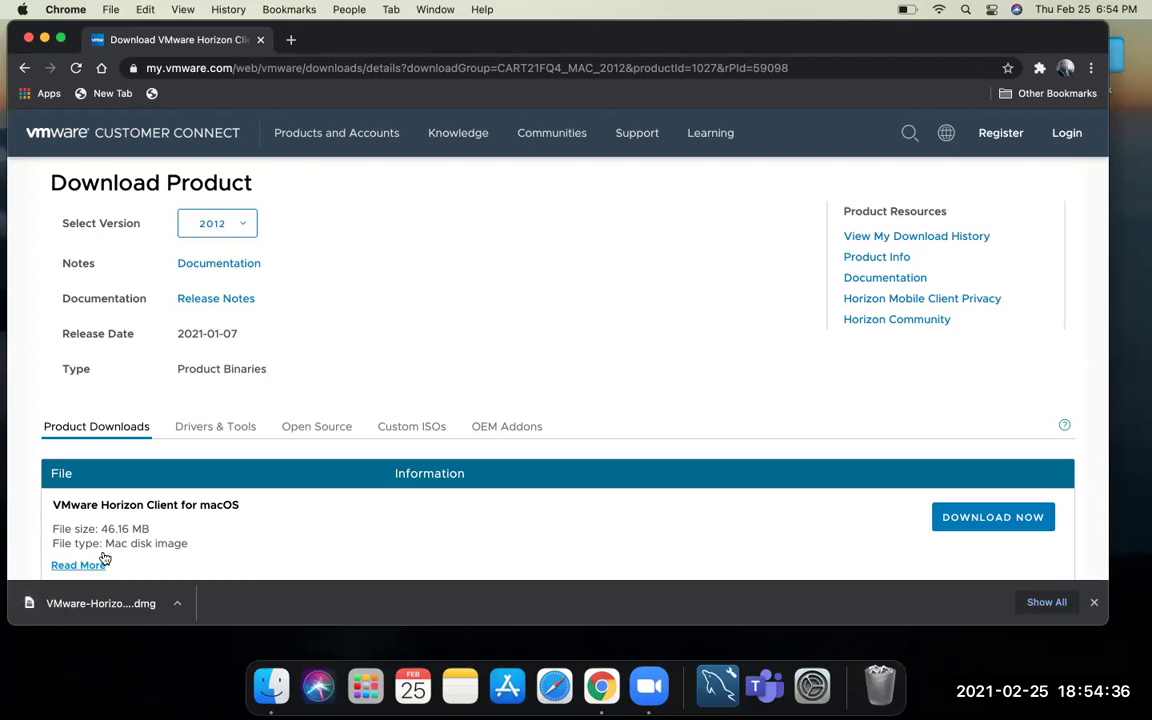
pyautogui.click(82, 604)
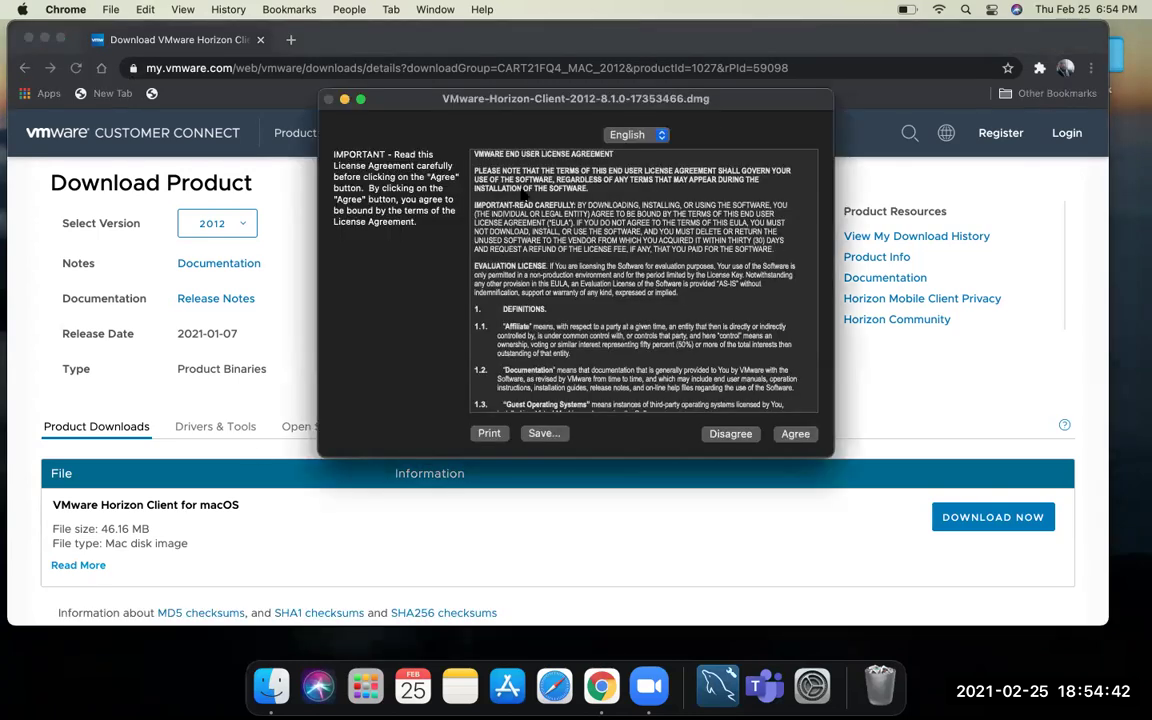
# - Minimize Chrome and agree to the Horizon Client licence agreement
pyautogui.click(44, 39)
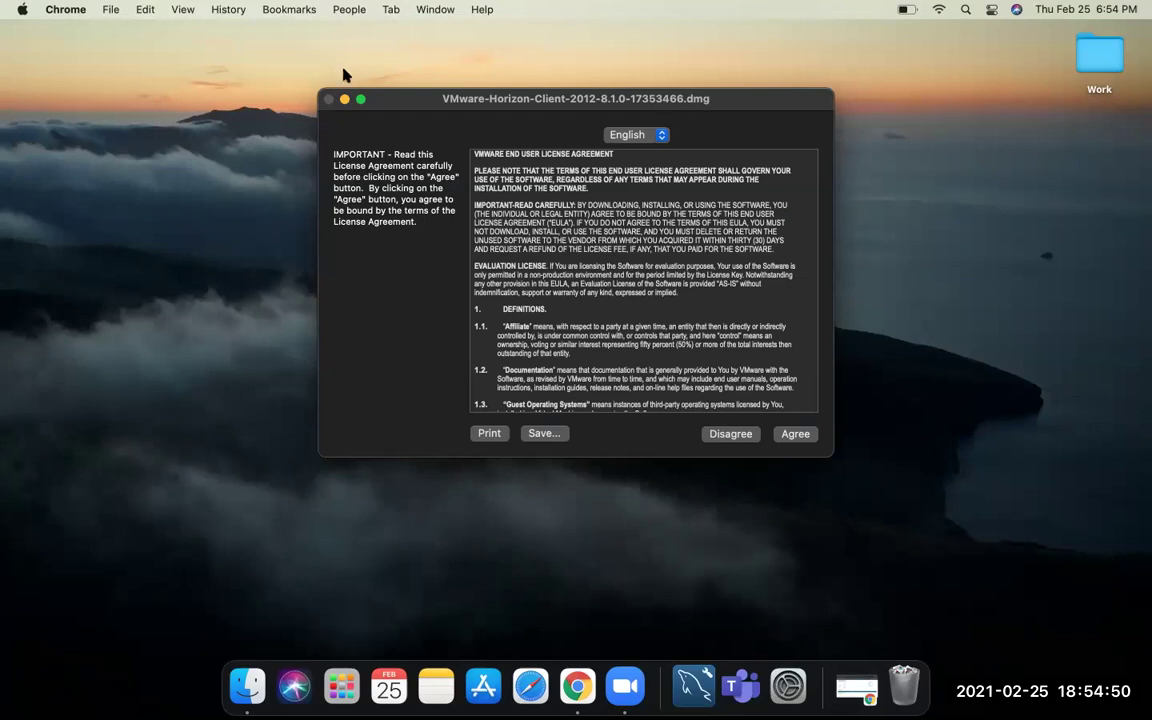
pyautogui.click(795, 433)
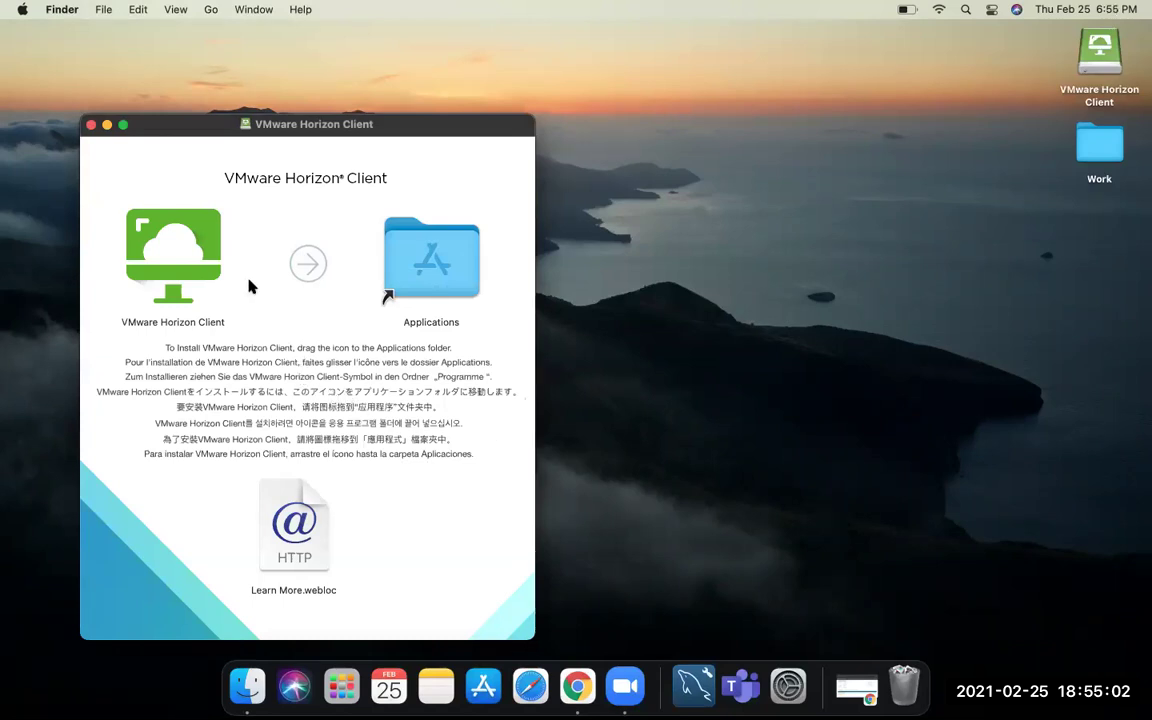
# - Drag VMware Horizon Client onto the Applications folder, then restore the installer window
pyautogui.moveTo(175, 239); pyautogui.dragTo(436, 272)
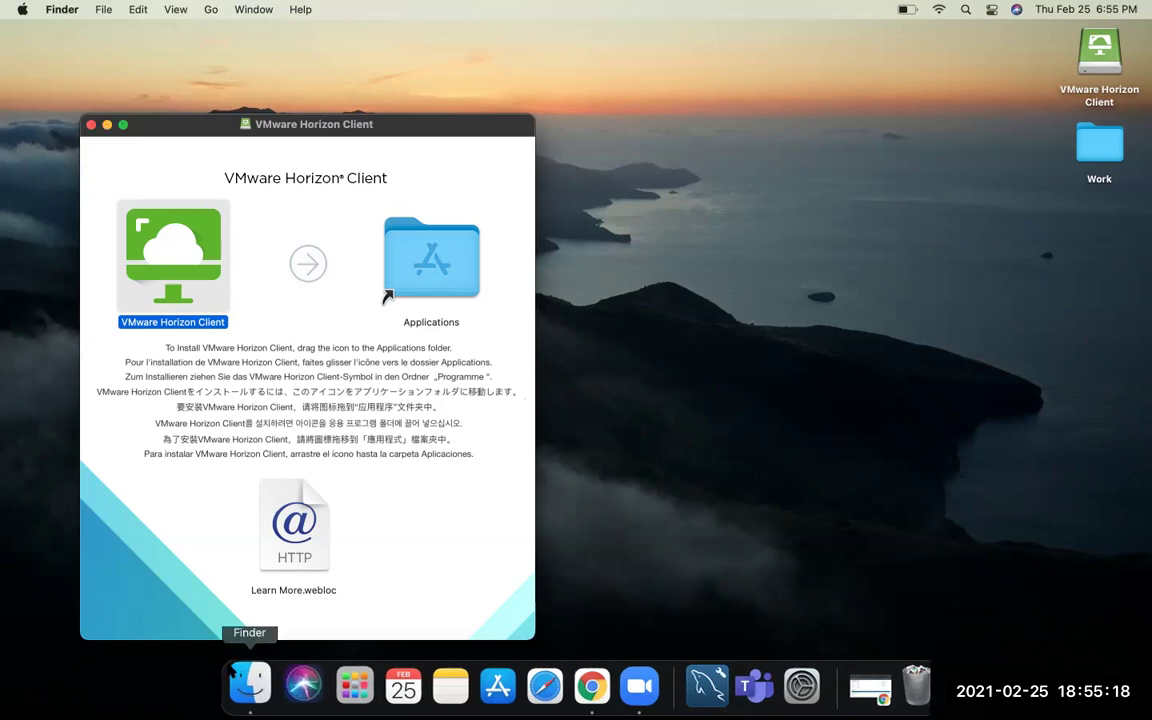
pyautogui.click(107, 125)
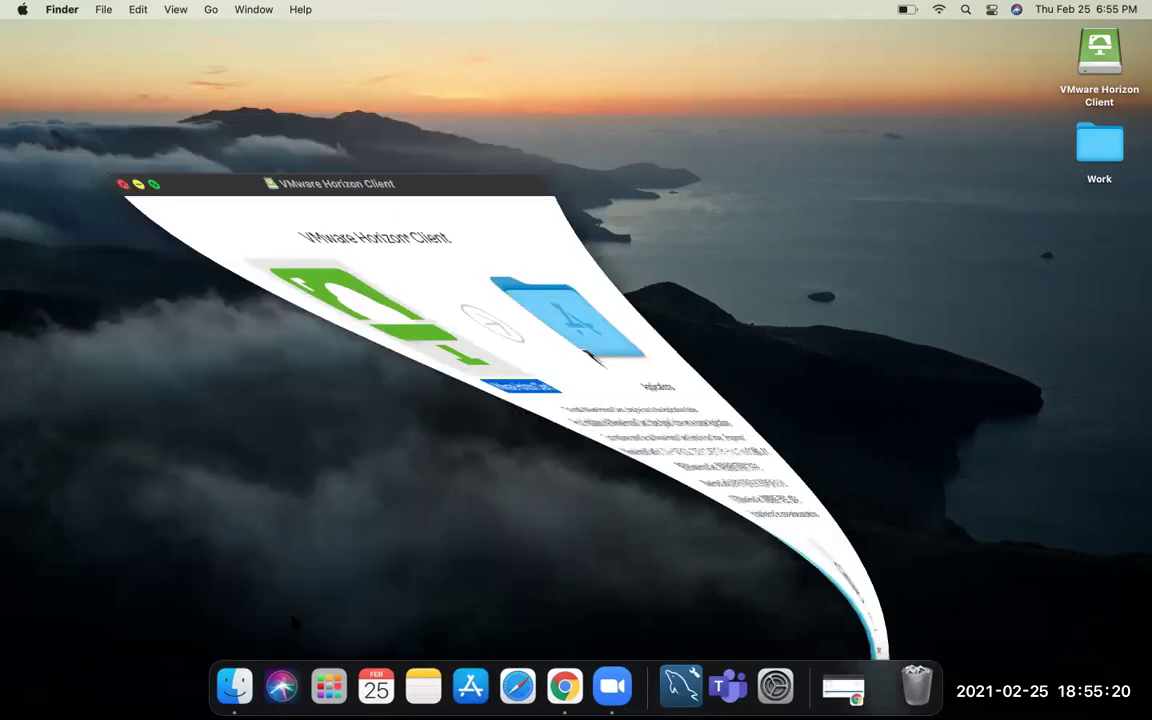
pyautogui.click(230, 640)
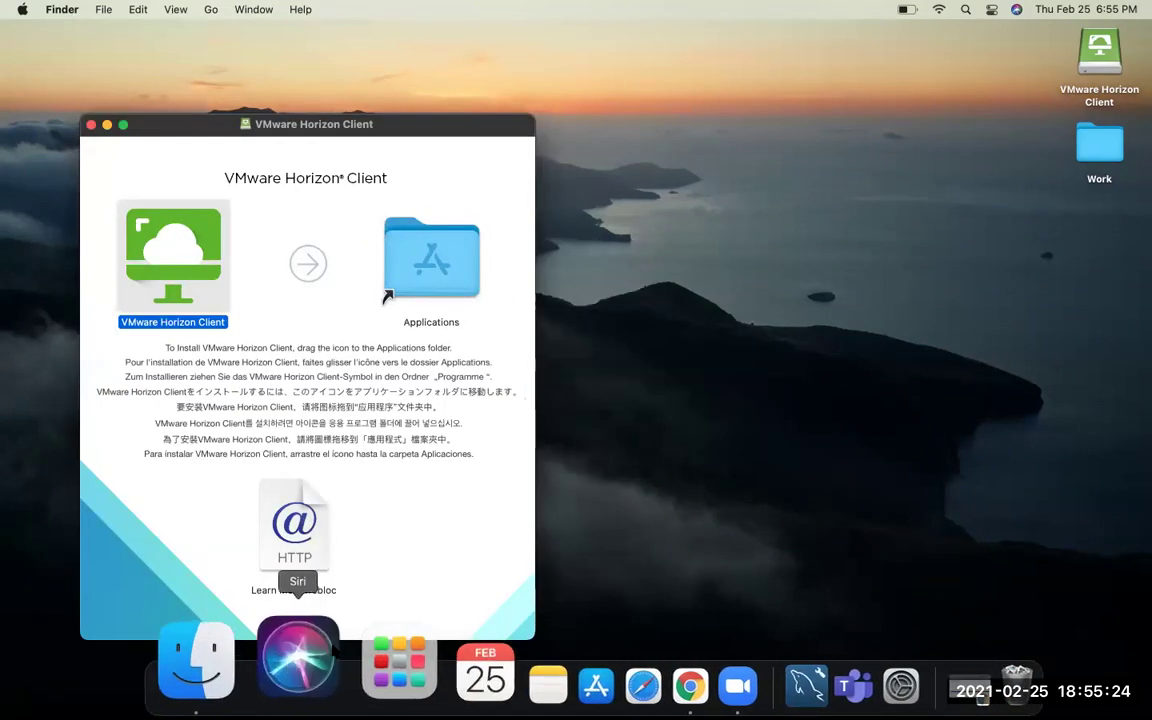
# - Launch VMware Horizon Client from Applications and confirm opening the downloaded app
pyautogui.doubleClick(430, 268)
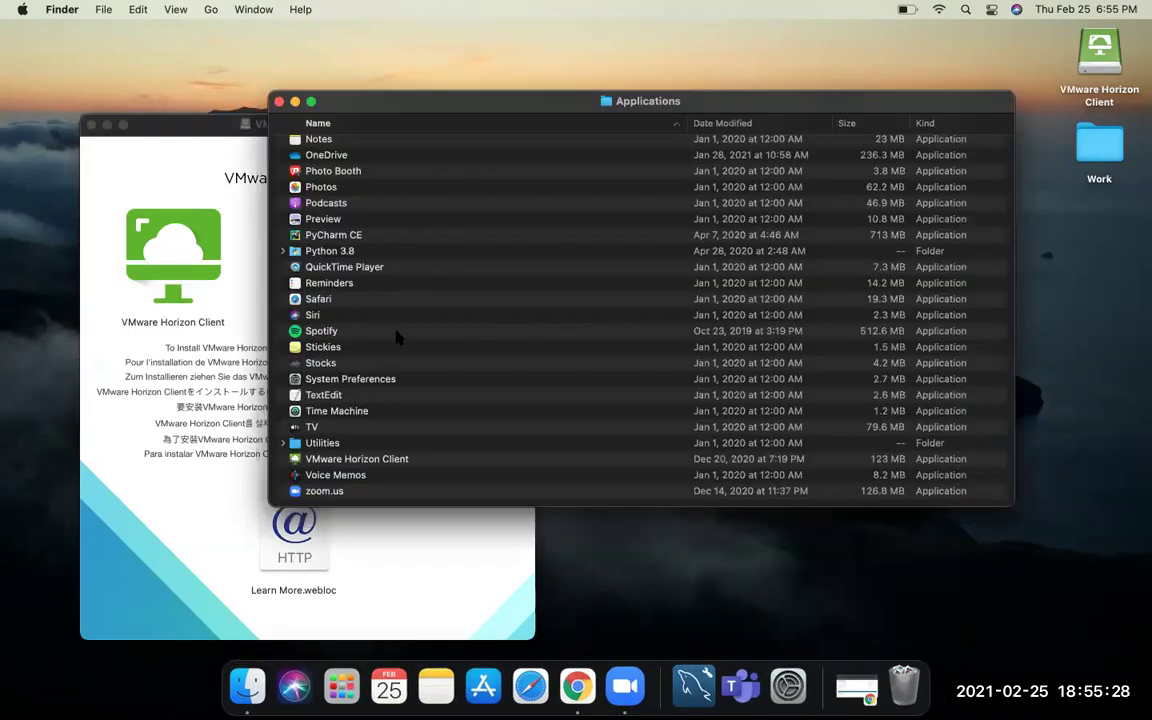
pyautogui.doubleClick(383, 462)
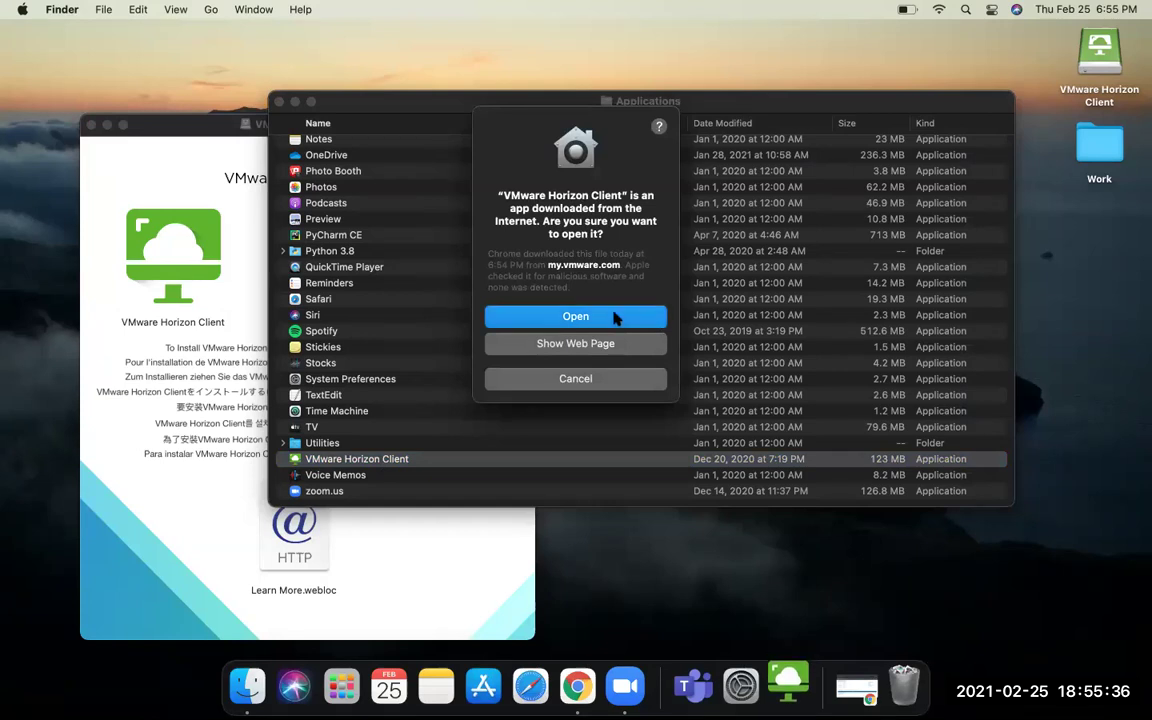
pyautogui.click(575, 316)
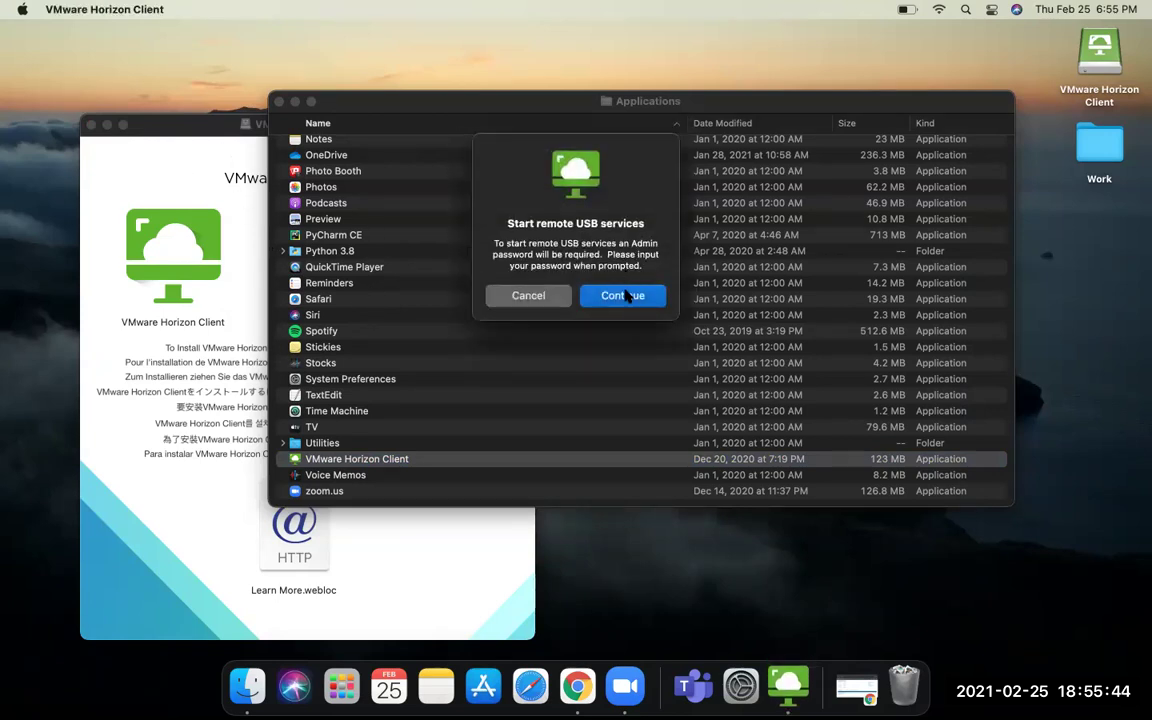
# - Allow remote USB services with the admin password, then connect to server mydesktop.cccd.edu
pyautogui.click(623, 295)
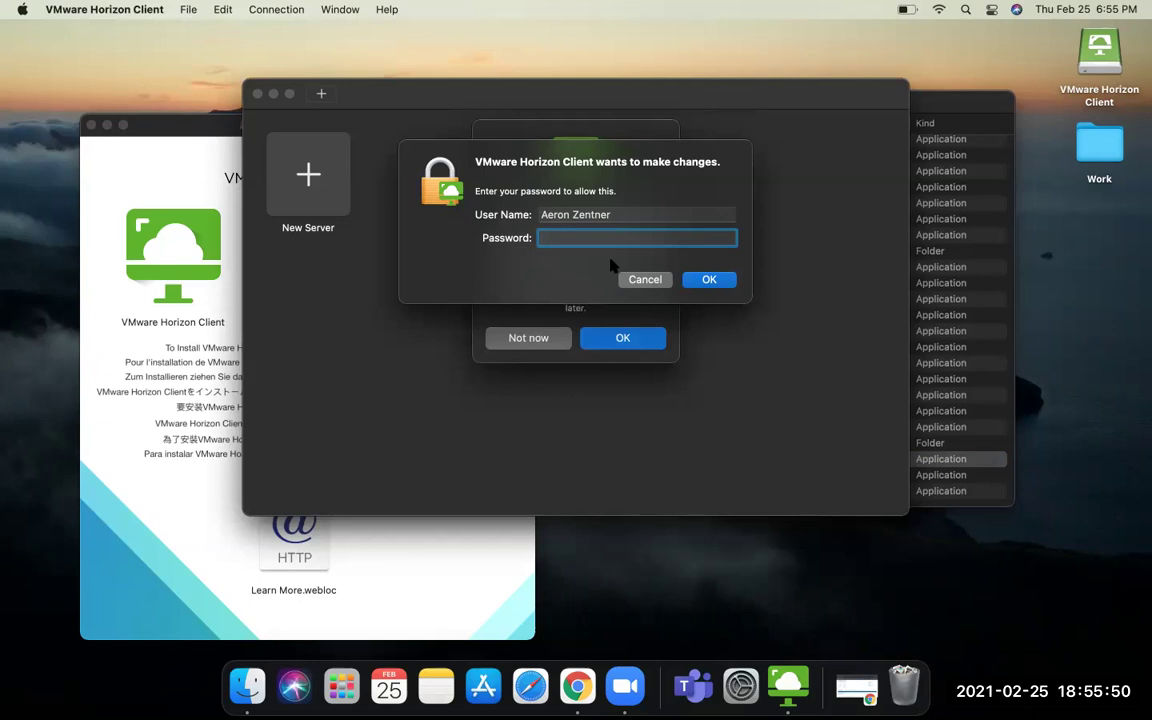
pyautogui.write('•••••••••••')
pyautogui.press('Return')
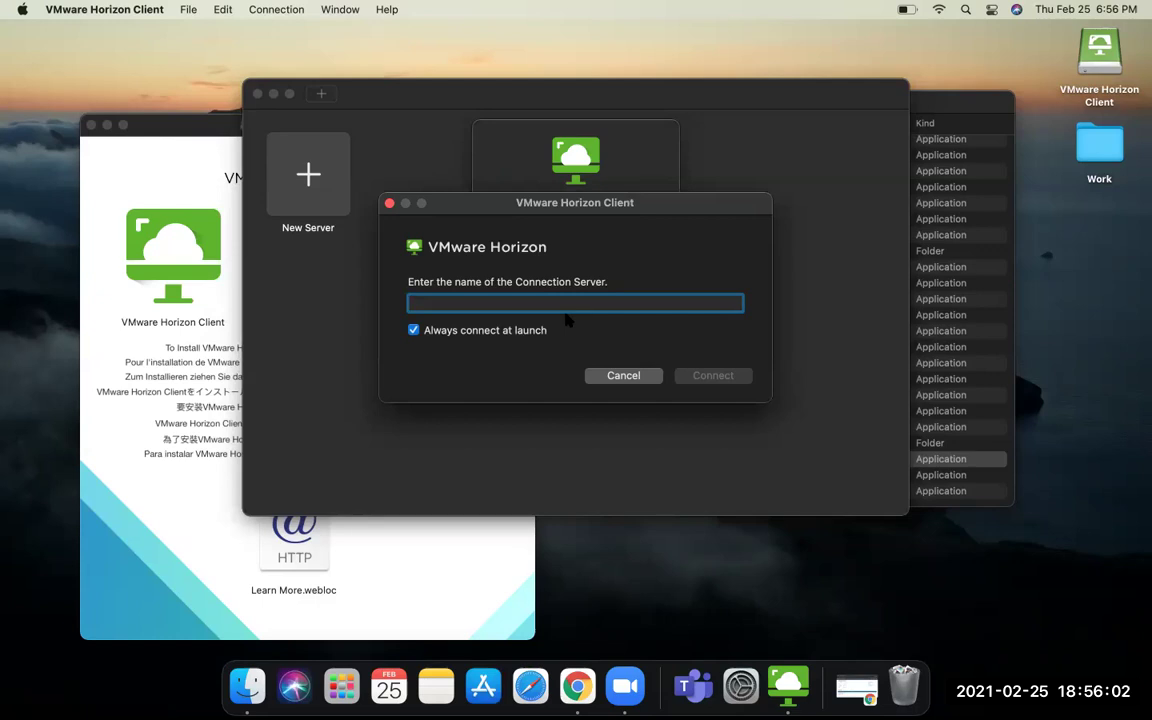
pyautogui.write('mydesktop')
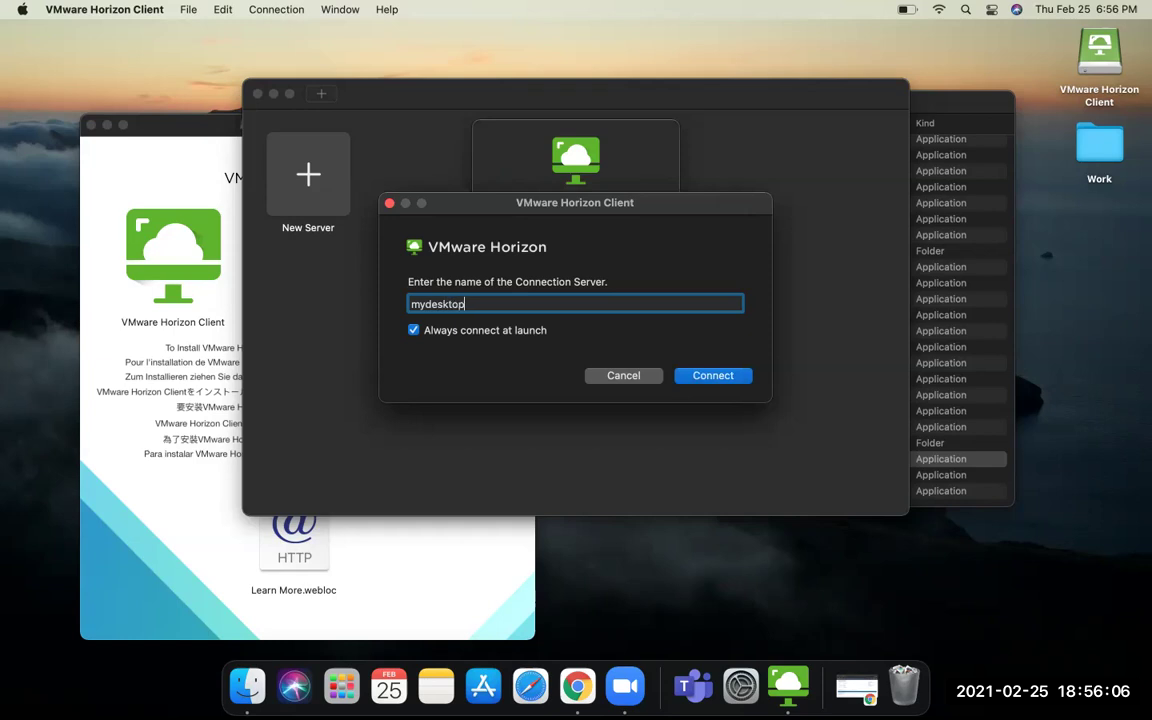
pyautogui.write('.cccd.edu')
pyautogui.click(702, 379)
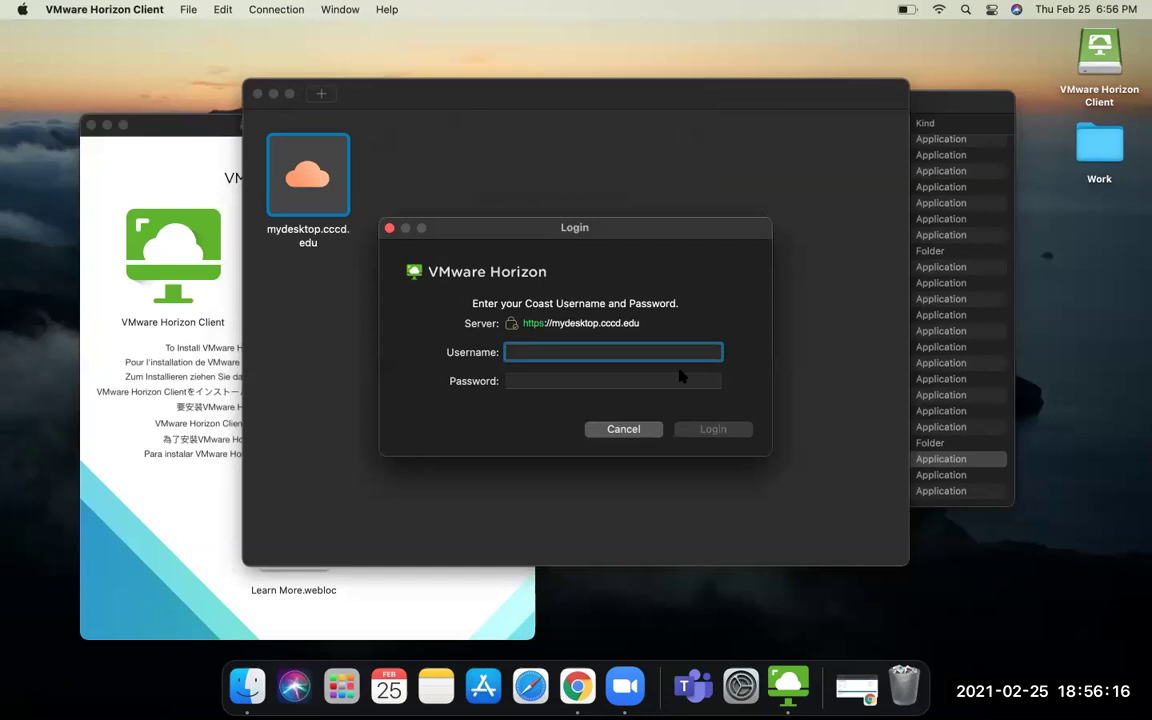
# - Log in with the Coast username and password, then submit the one-time token code
pyautogui.click(626, 384)
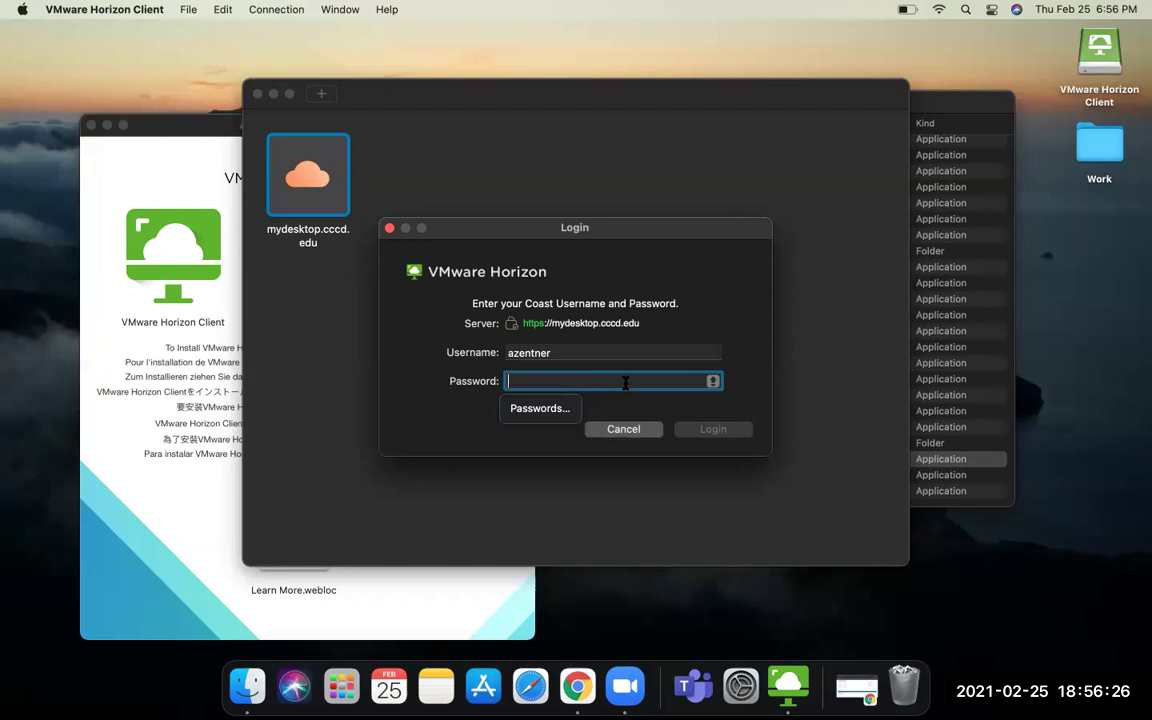
pyautogui.write('••••••••••••')
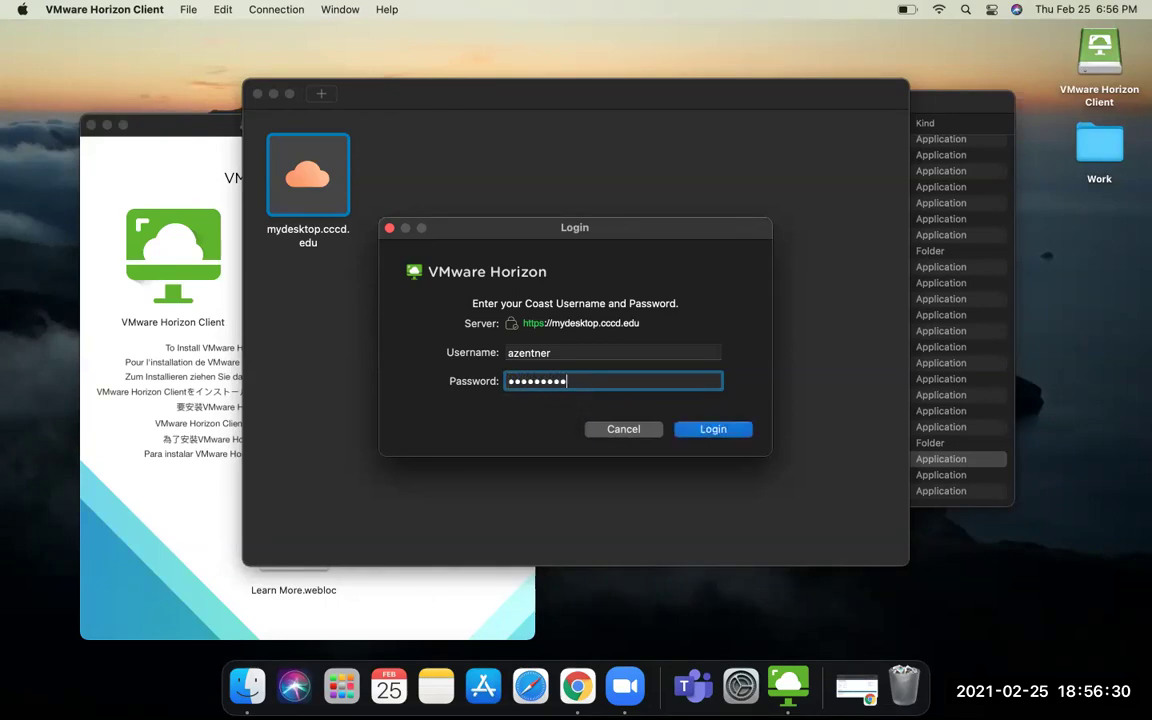
pyautogui.click(700, 429)
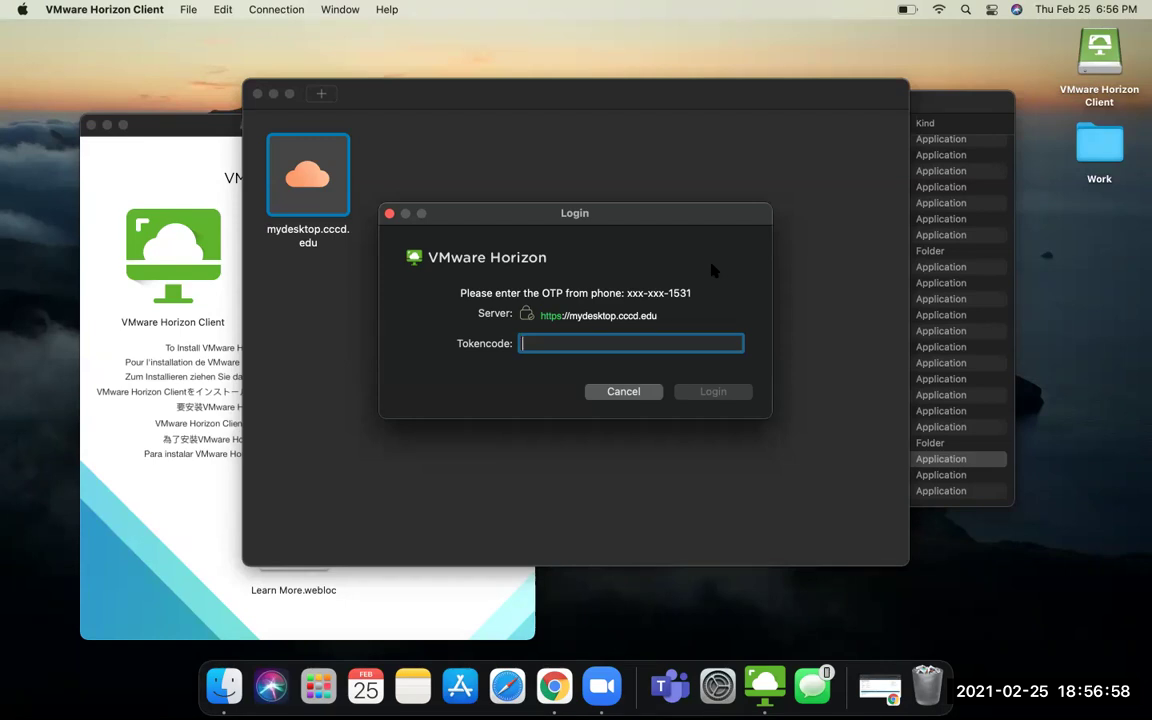
pyautogui.write('••')
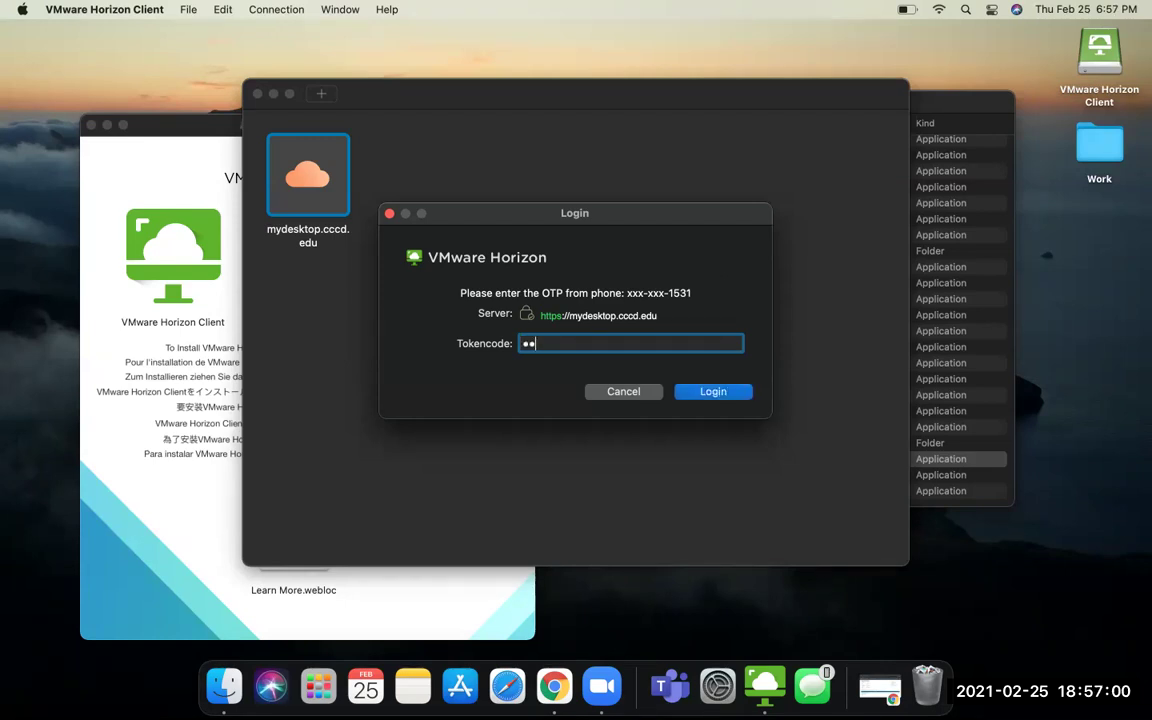
pyautogui.write('••••')
pyautogui.click(711, 392)
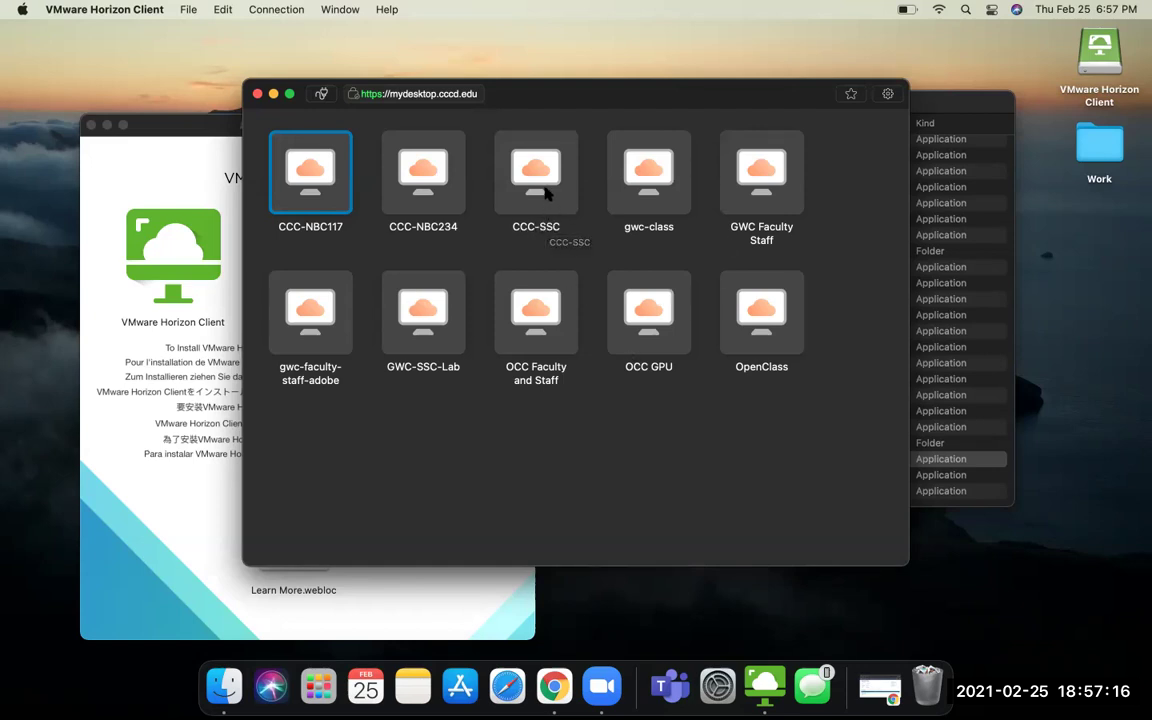
# - Launch the CCC-SSC desktop and allow sharing the home folder and removable storage
pyautogui.doubleClick(545, 193)
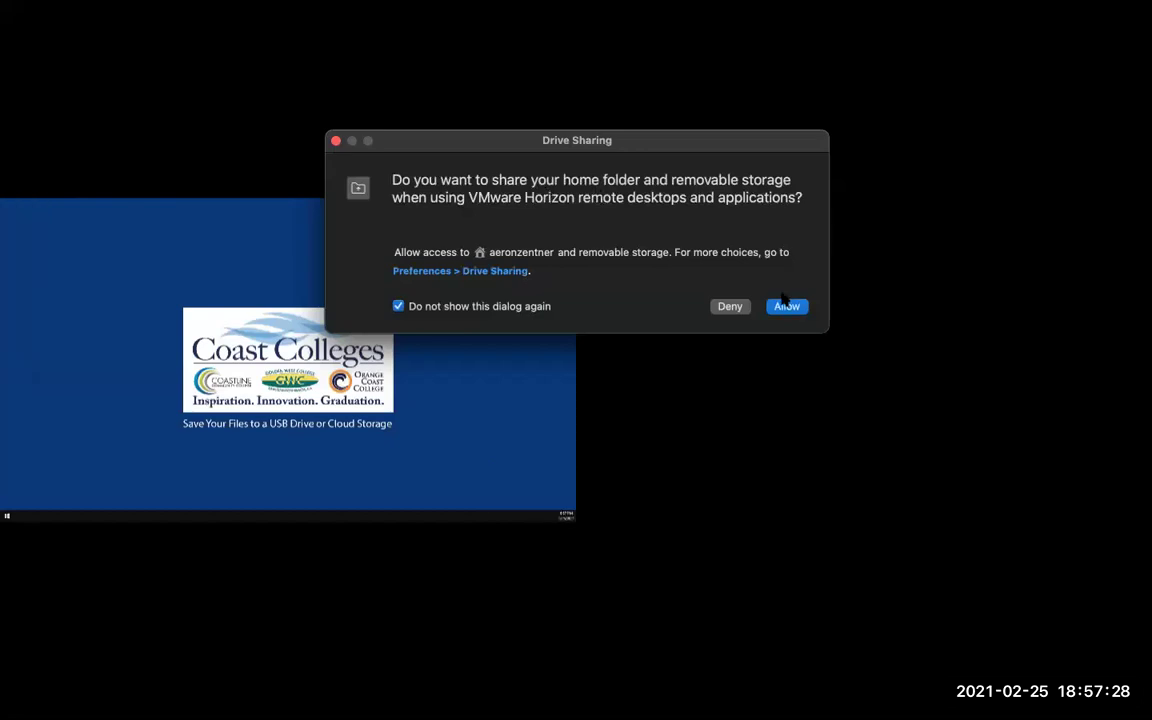
pyautogui.click(787, 306)
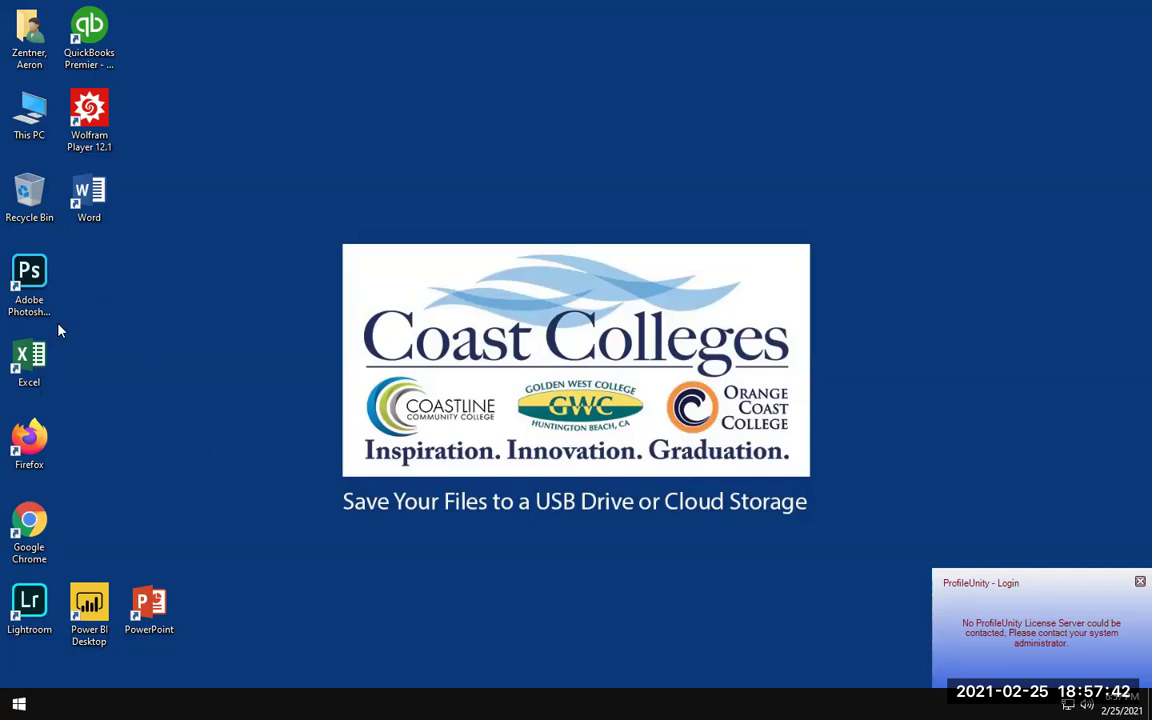
pyautogui.click(46, 522)
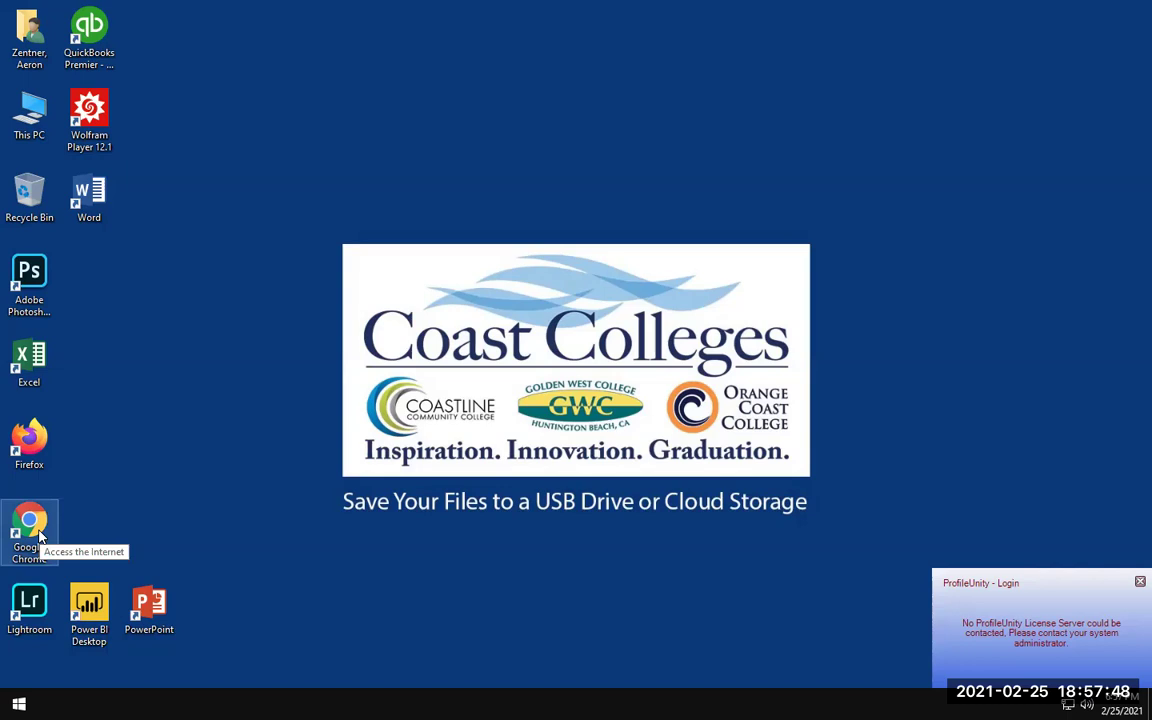
pyautogui.doubleClick(40, 537)
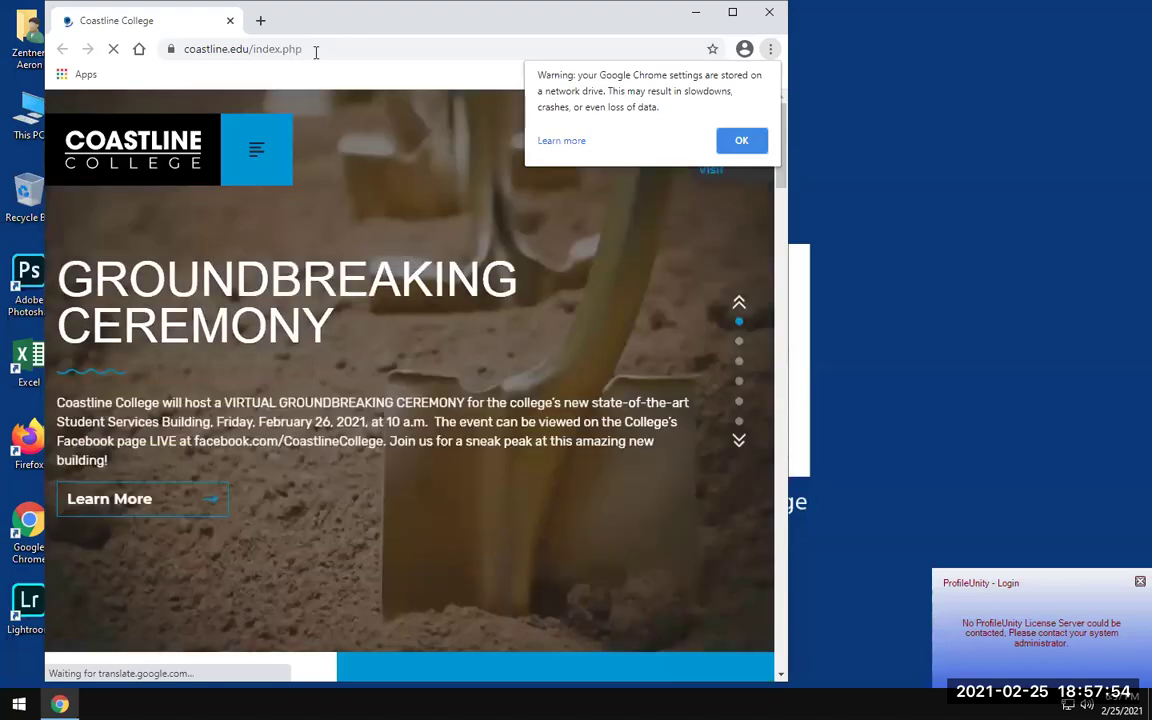
pyautogui.click(316, 49)
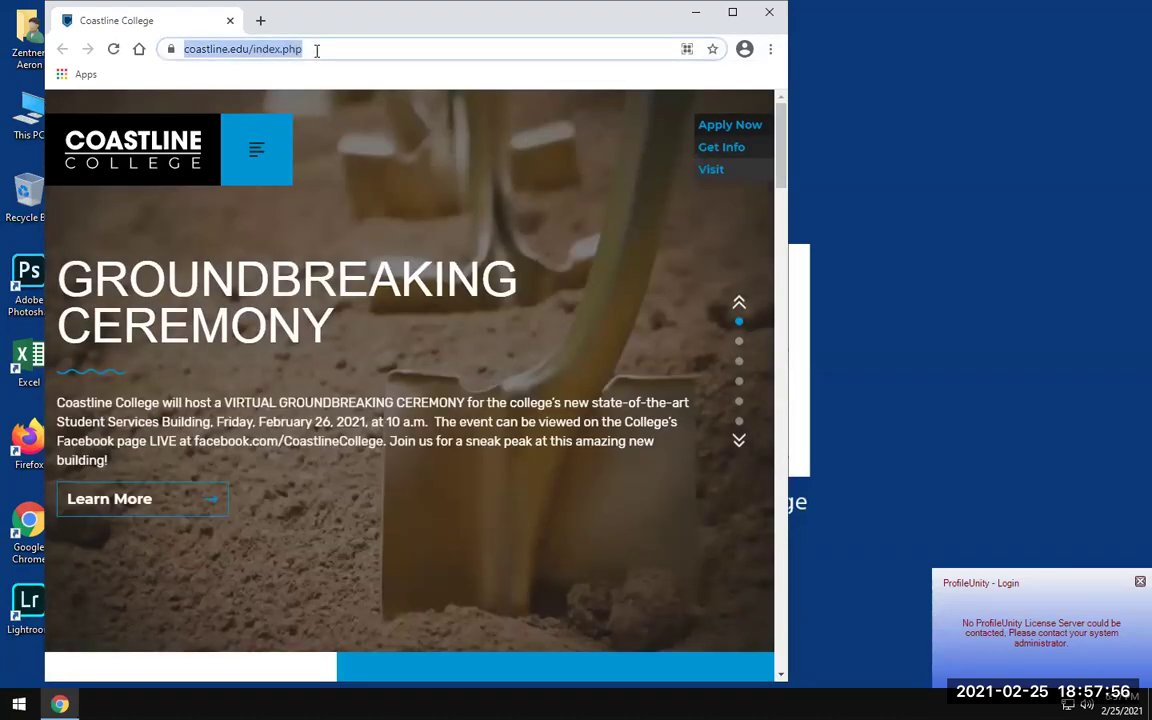
pyautogui.write('atlas.visiblebody.com')
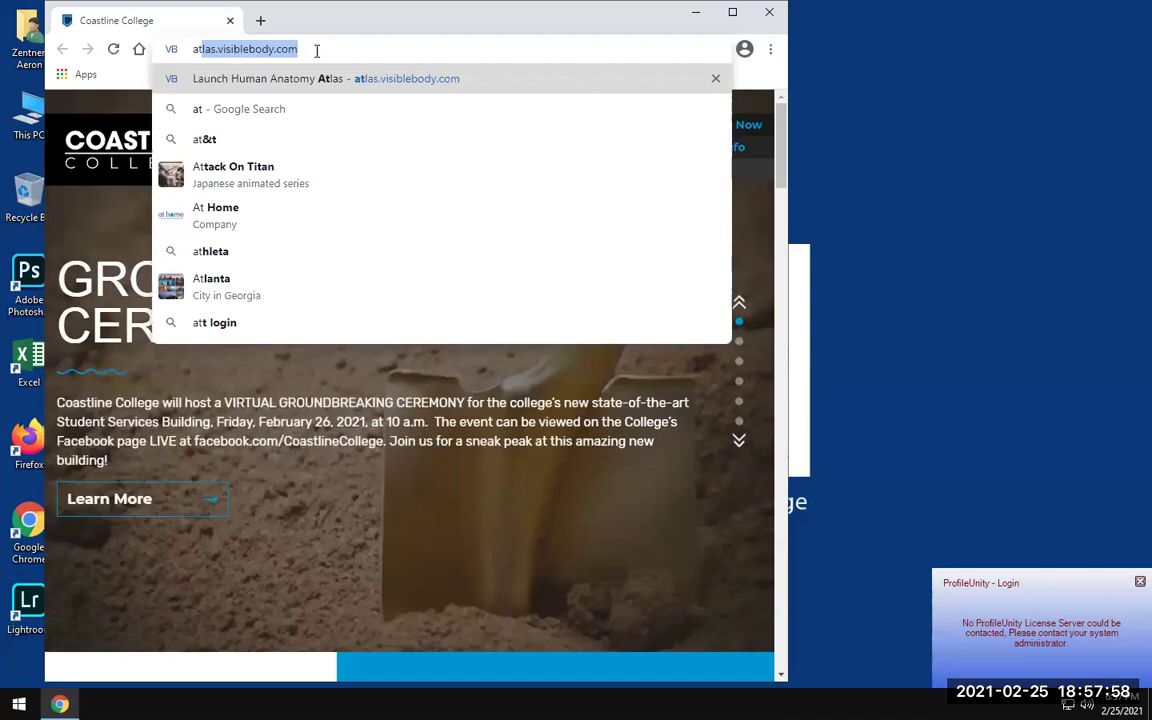
pyautogui.press('Return')
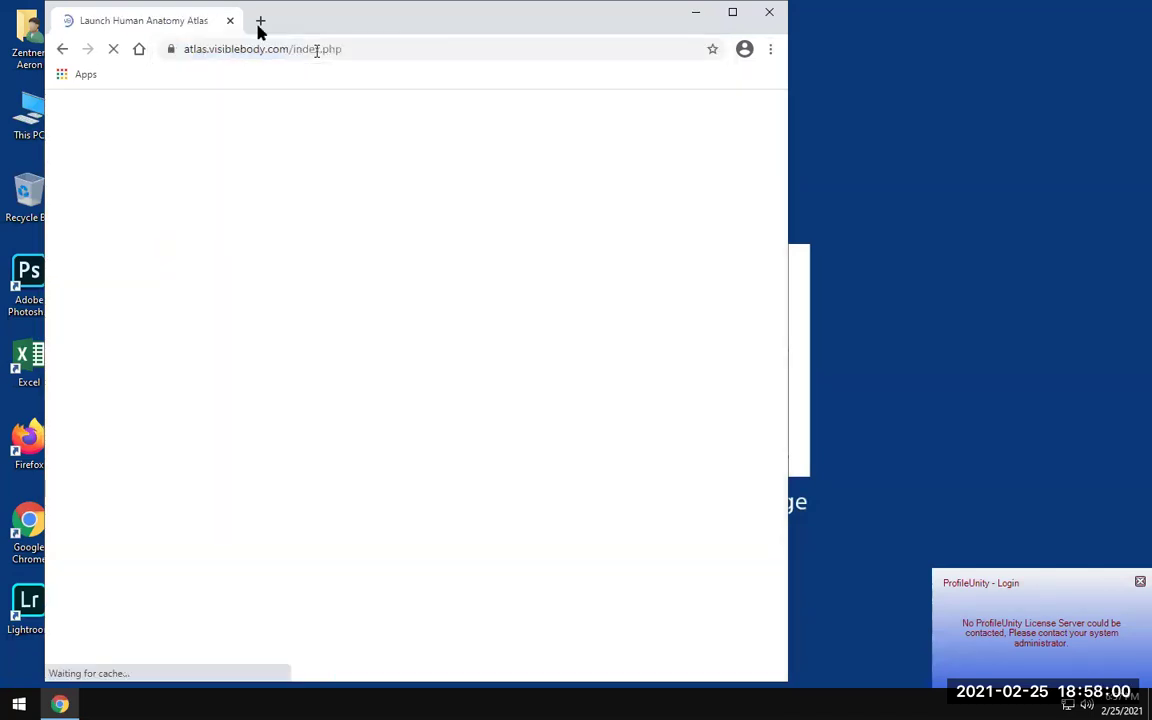
pyautogui.click(732, 12)
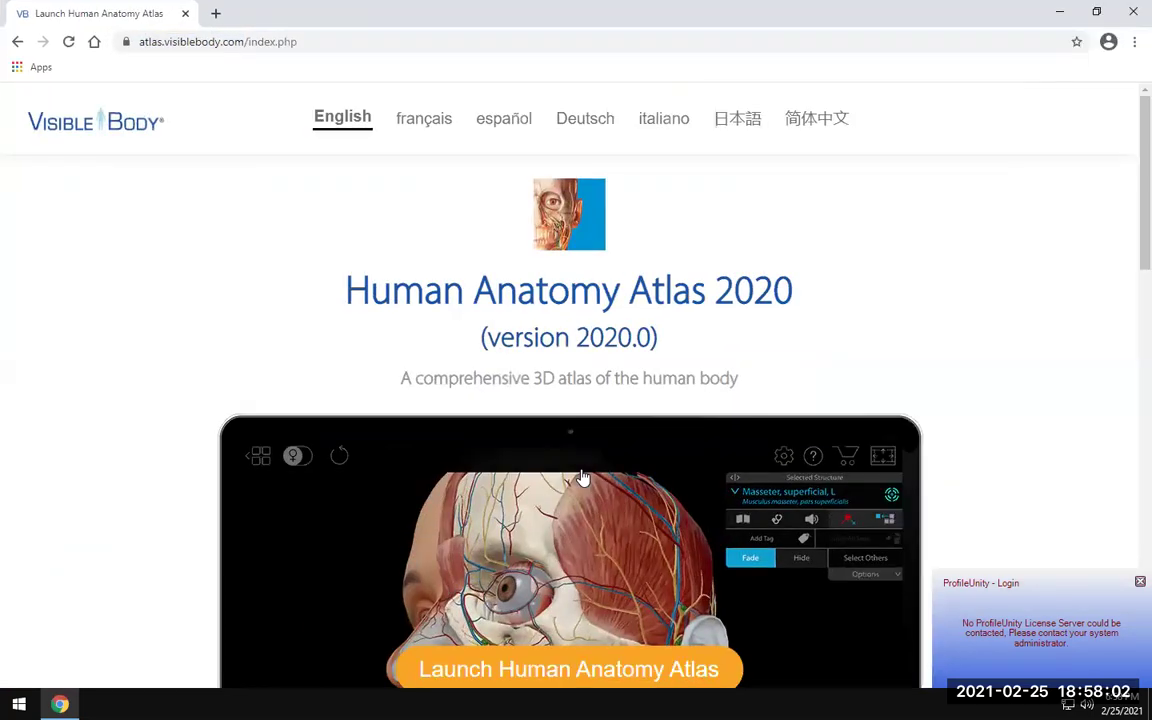
pyautogui.scroll(-10, 581, 476)
pyautogui.scroll(2, 583, 478)
pyautogui.scroll(10, 583, 478)
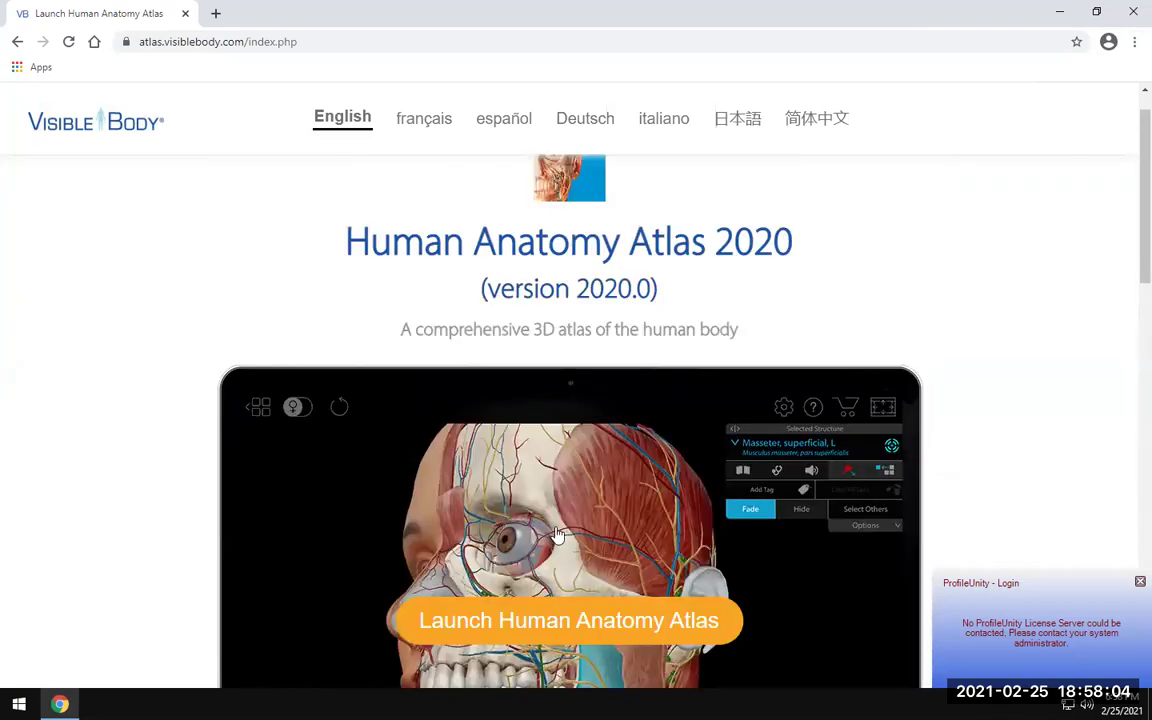
pyautogui.click(1130, 14)
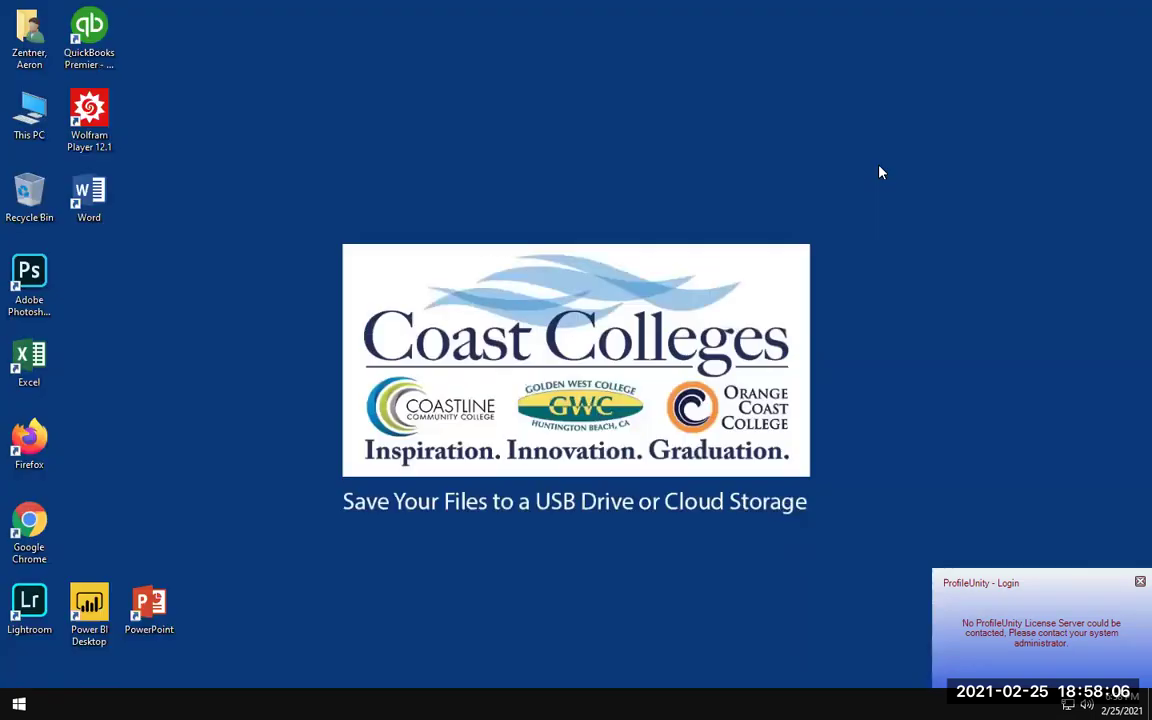